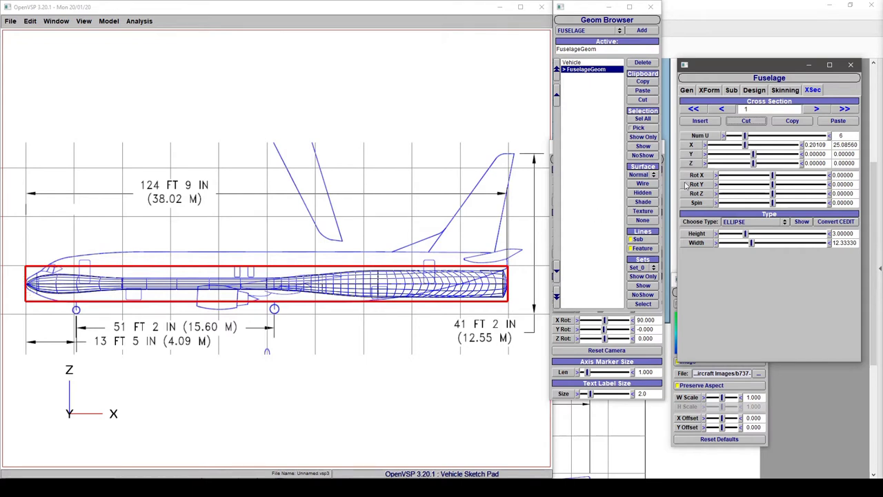
- Insert a cross section after the nose point and make it an ellipse about 8.32 high and 11.05 wide
left_click(722, 111)
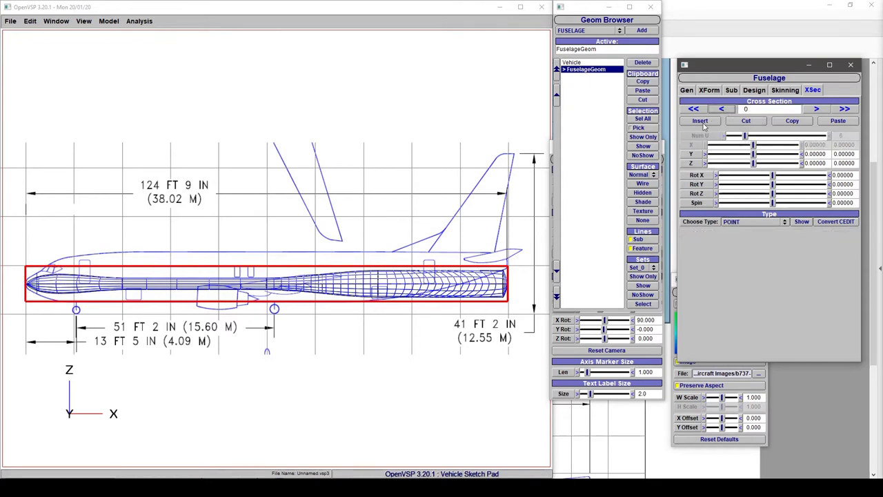
left_click(701, 122)
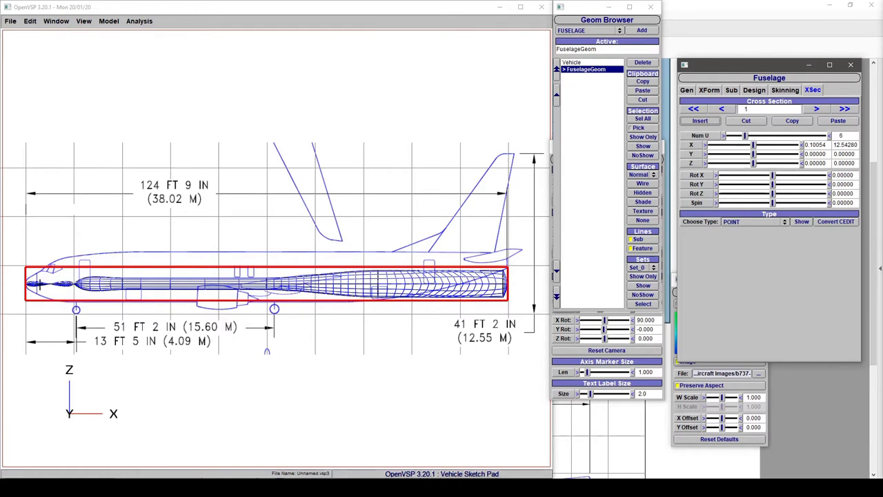
left_click(734, 222)
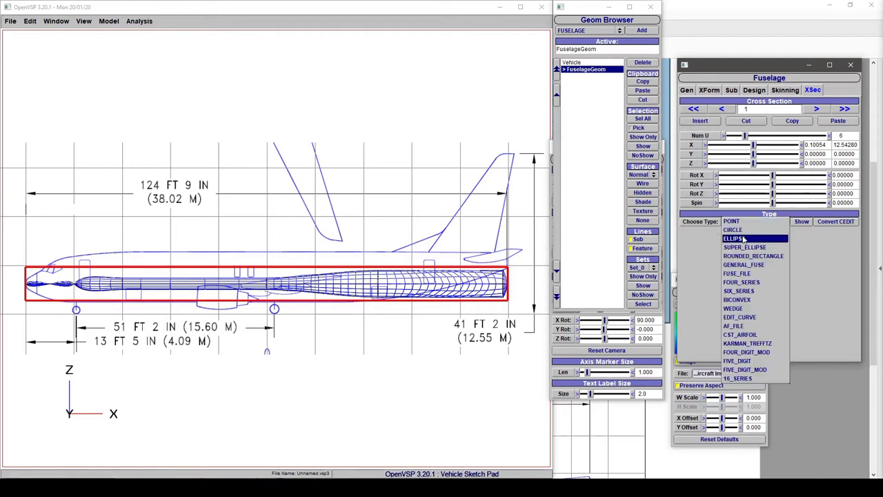
left_click(744, 240)
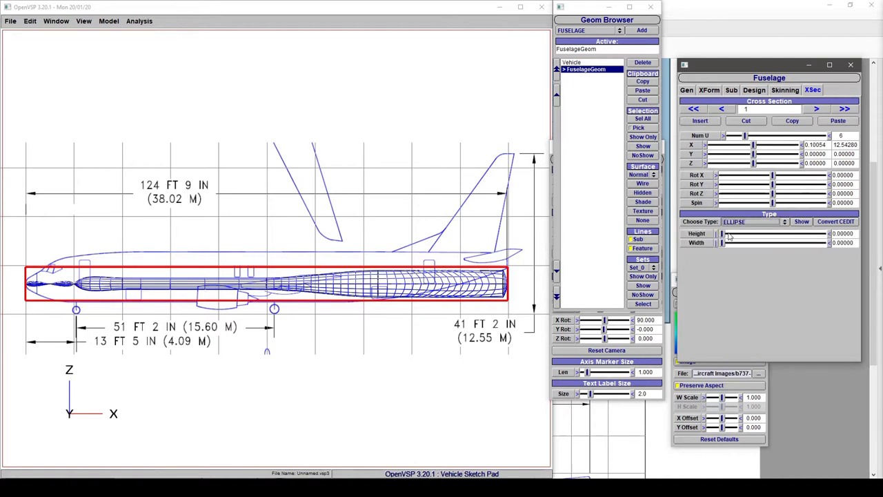
left_click_drag(722, 234, 759, 244)
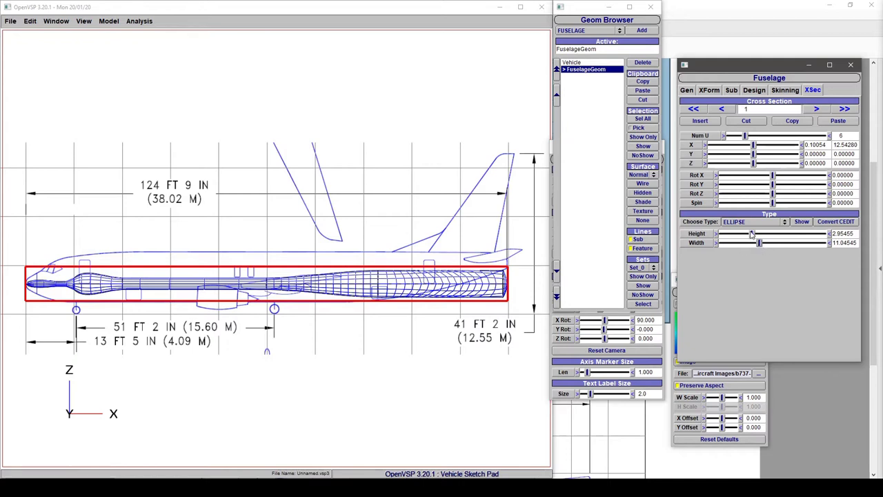
left_click_drag(752, 233, 812, 236)
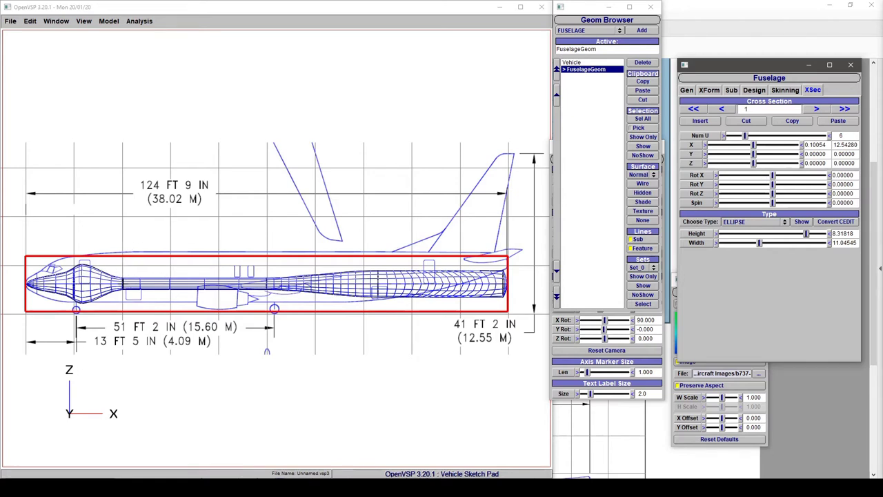
- Adjust cross section 2 to a height of about 12.88, X of about 29.33 and Z of about 1.84
left_click(817, 109)
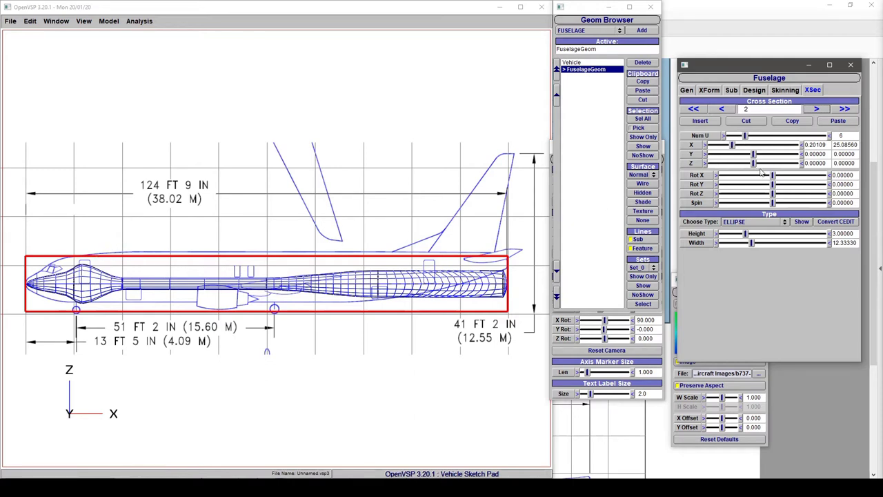
left_click_drag(746, 234, 808, 234)
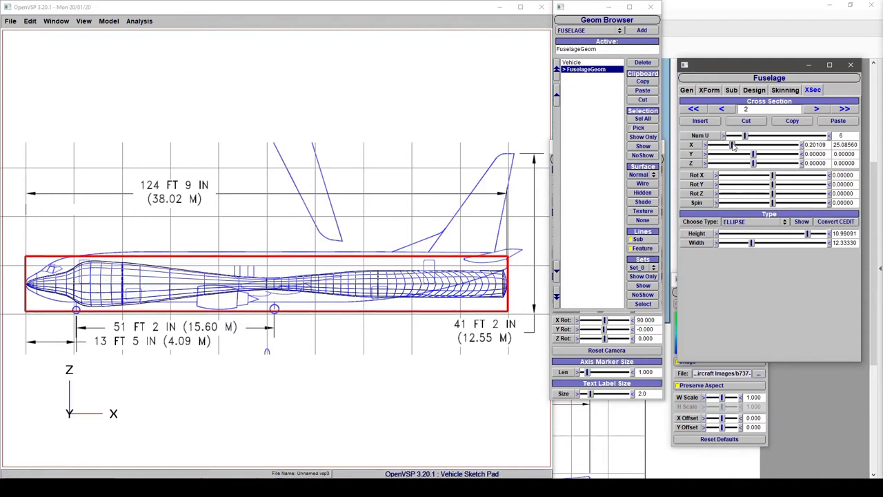
left_click_drag(732, 146, 739, 147)
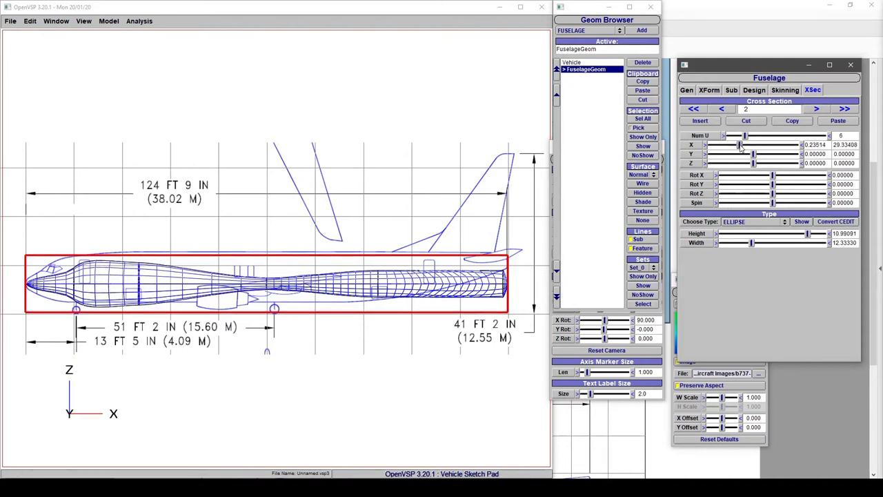
left_click_drag(753, 163, 754, 165)
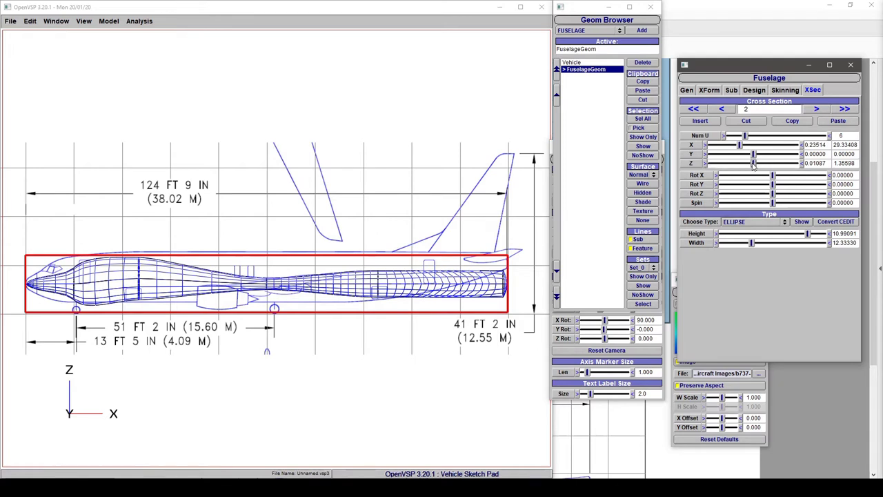
left_click_drag(753, 165, 764, 164)
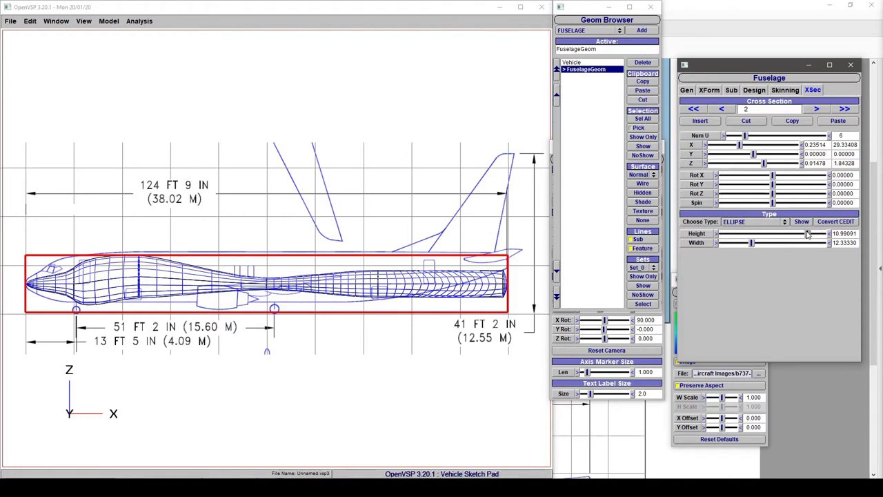
left_click_drag(807, 235, 821, 234)
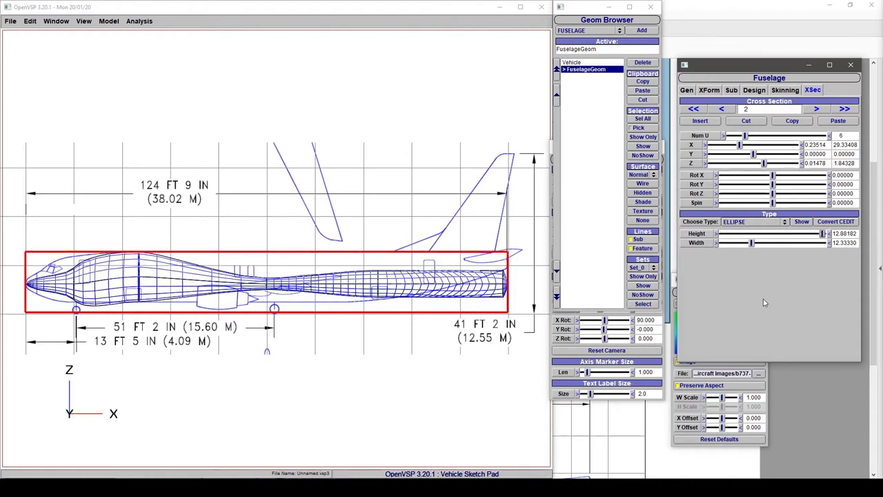
- Switch to the 737-800 three-view PDF in Acrobat Reader, examine its side and front views, and open the Measure tools
left_click(737, 10)
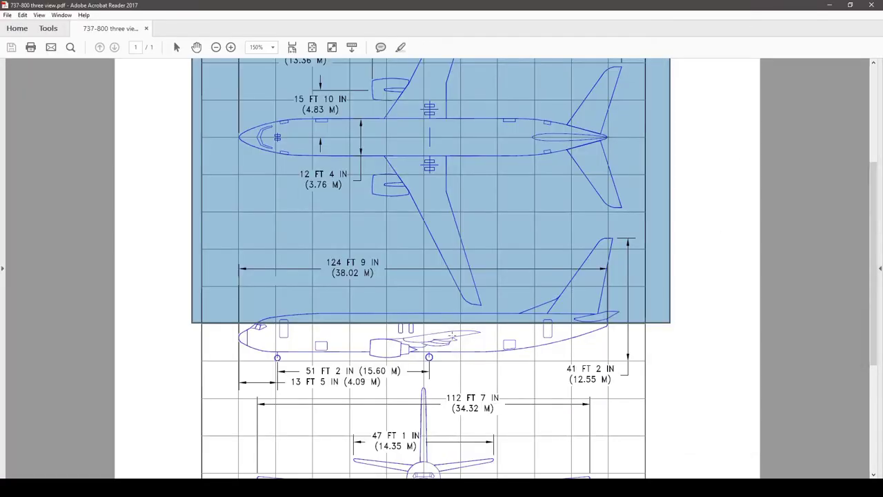
scroll(487, 346, "down", 2)
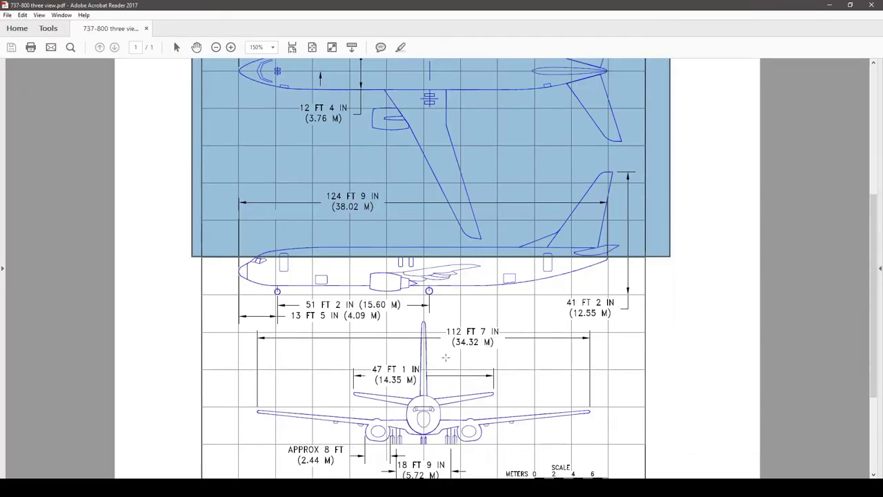
scroll(445, 357, "down", 1)
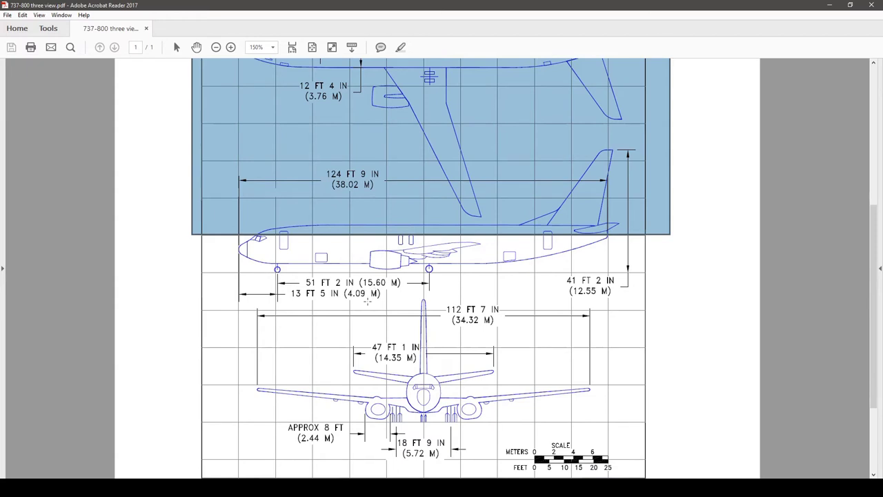
left_click(47, 27)
left_click(529, 103)
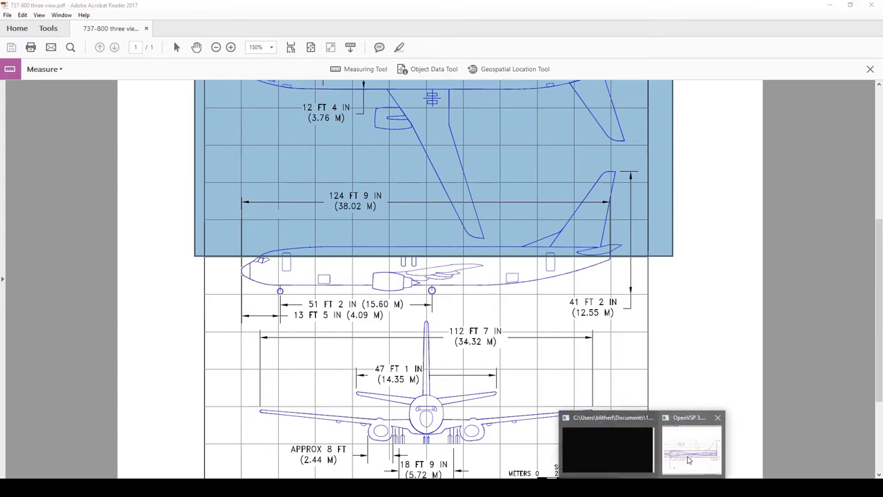
- Switch back to OpenVSP and set the height of cross section 2 to 13.2
left_click(690, 447)
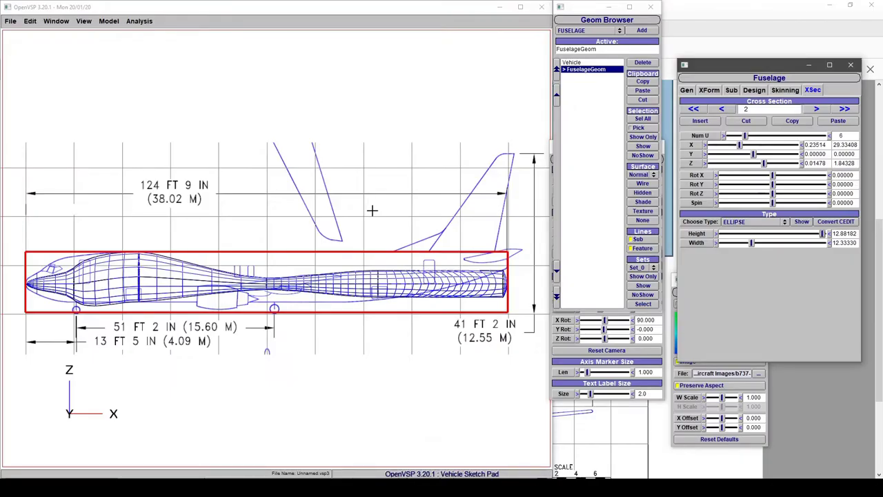
double_click(856, 234)
type("13.2")
key("Return")
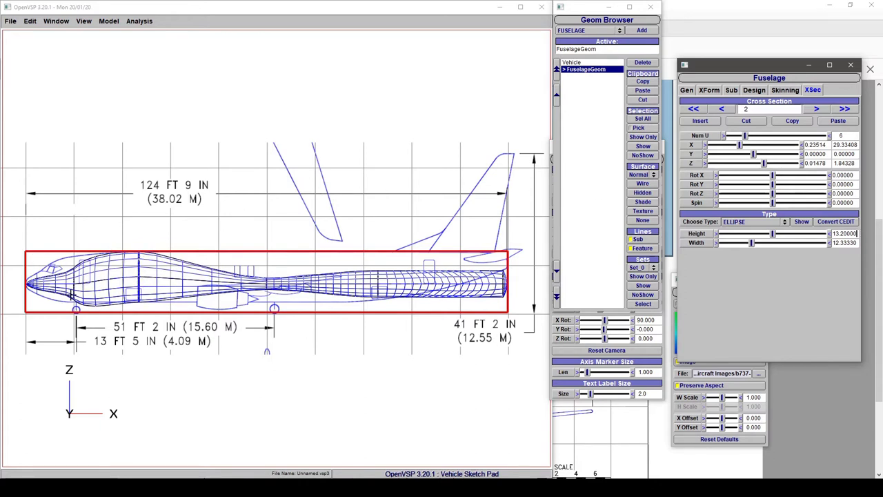
- Move cross section 1 forward to an X of about 4.30 and set its height to 6.5
left_click(722, 110)
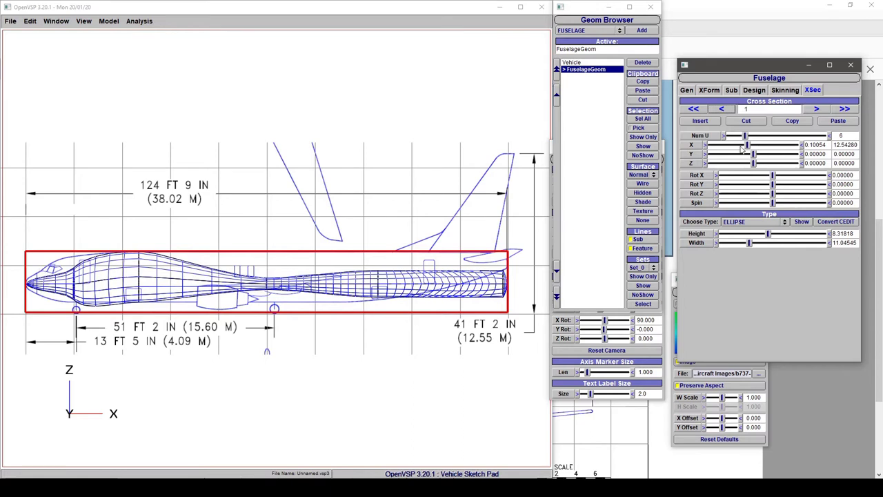
left_click_drag(748, 146, 723, 150)
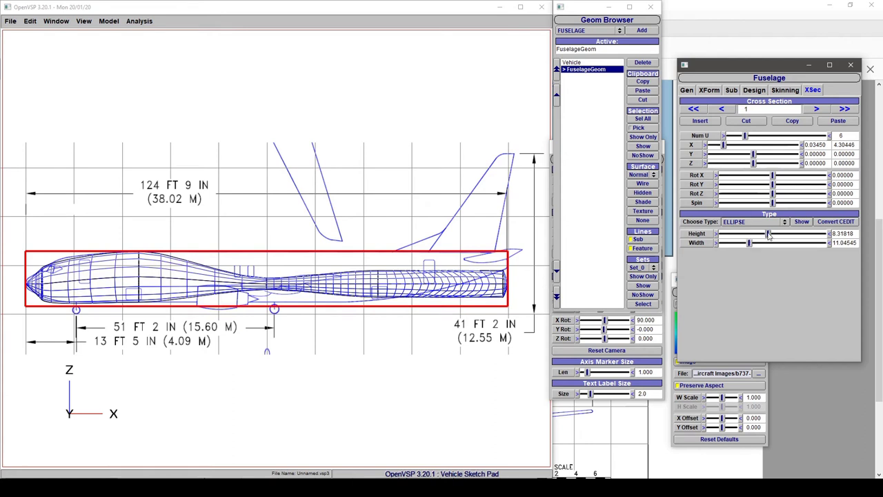
left_click_drag(768, 234, 756, 235)
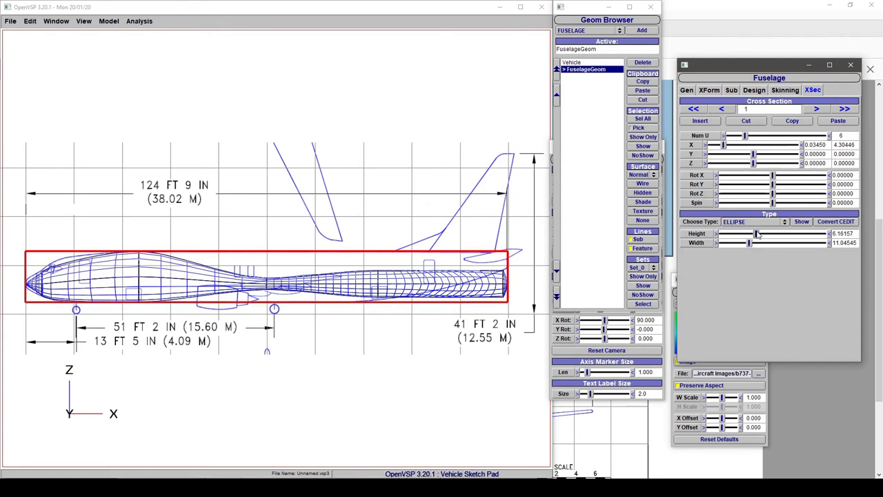
left_click_drag(756, 234, 759, 234)
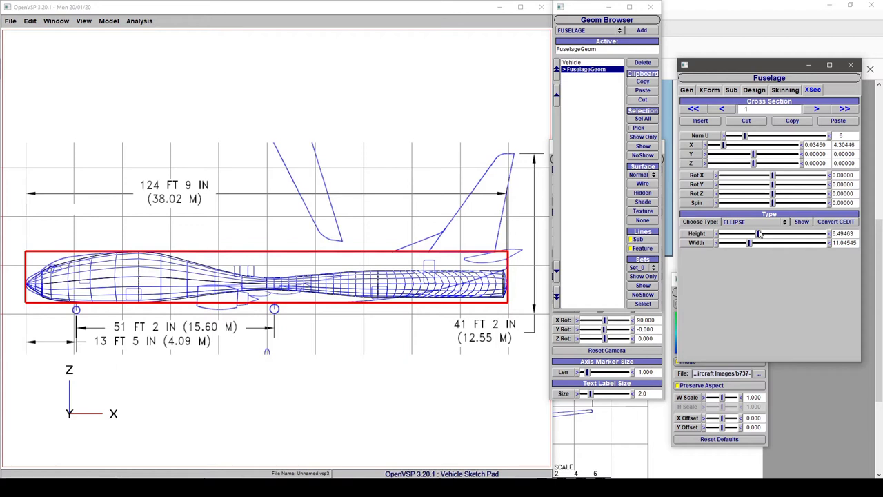
left_click_drag(759, 235, 759, 235)
double_click(842, 233)
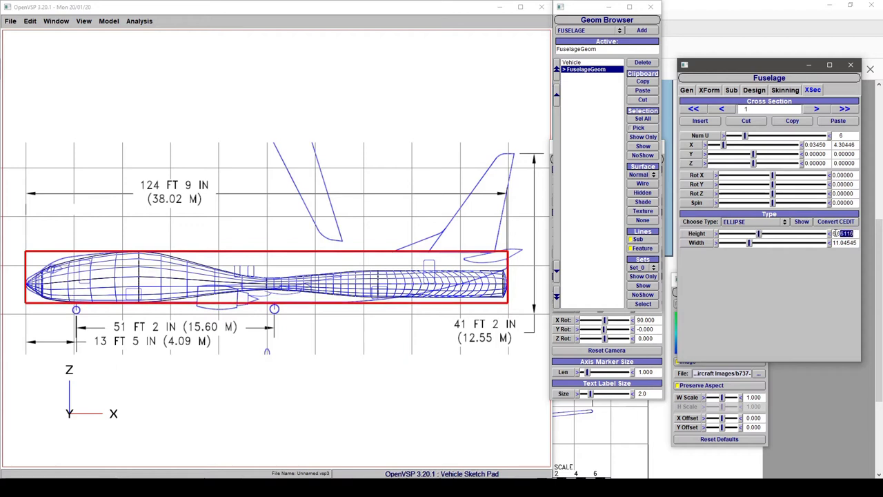
type("6.5")
key("Return")
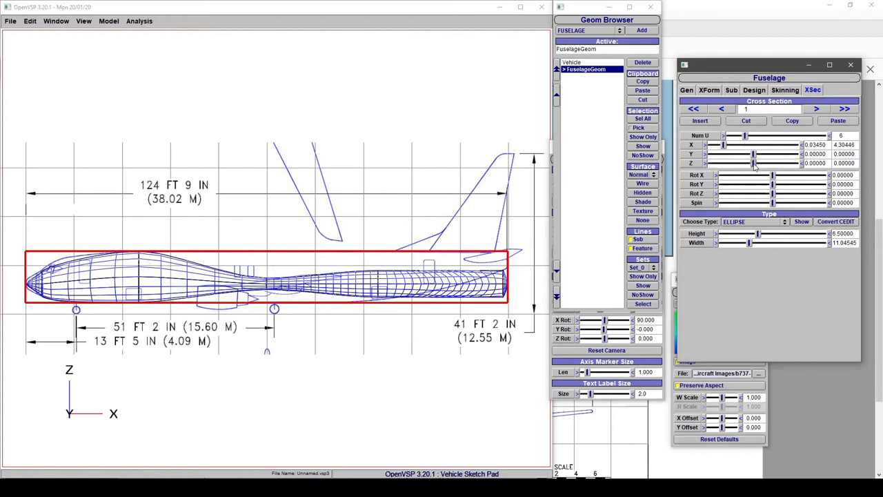
- Raise cross section 1 slightly to a Z of about 0.146
left_click_drag(754, 166, 833, 170)
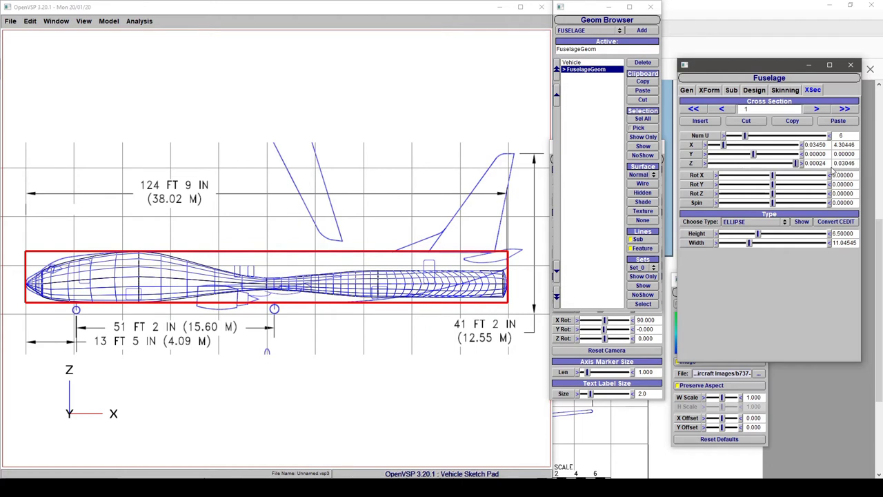
left_click(800, 165)
left_click_drag(798, 166, 785, 166)
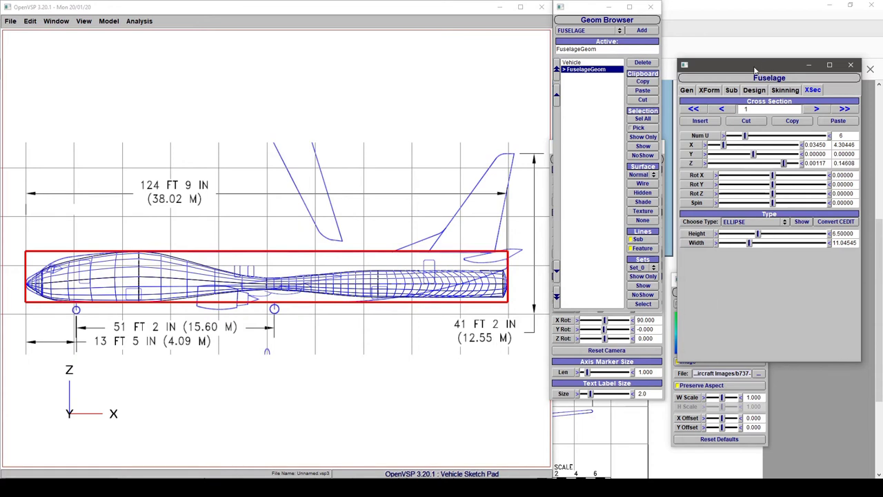
- Rearrange the windows so that the Fuselage and Background settings are both accessible
mouse_move(755, 69)
left_mouse_down()
mouse_move(731, 66)
mouse_move(724, 94)
left_mouse_up()
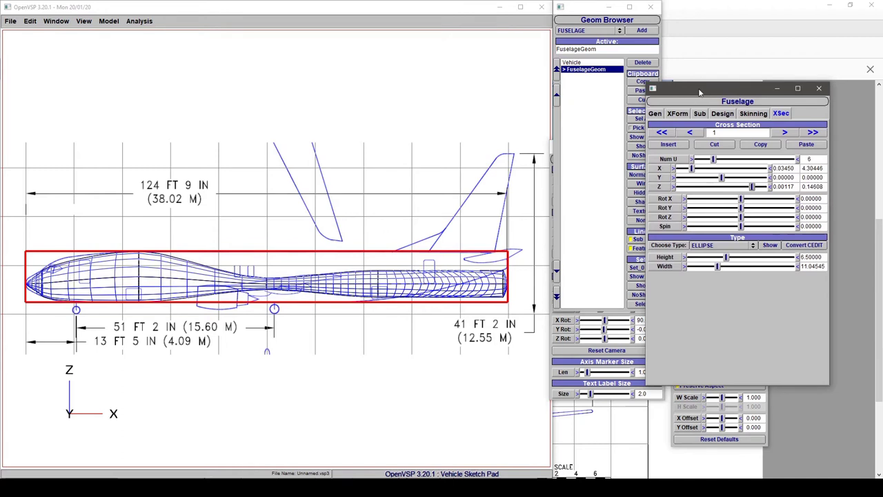
left_click_drag(700, 91, 741, 33)
left_click(678, 279)
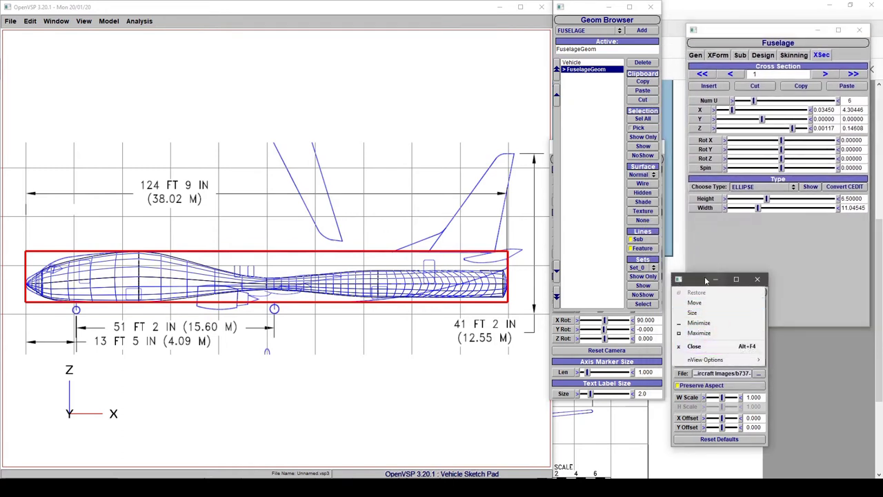
left_click(697, 322)
double_click(19, 474)
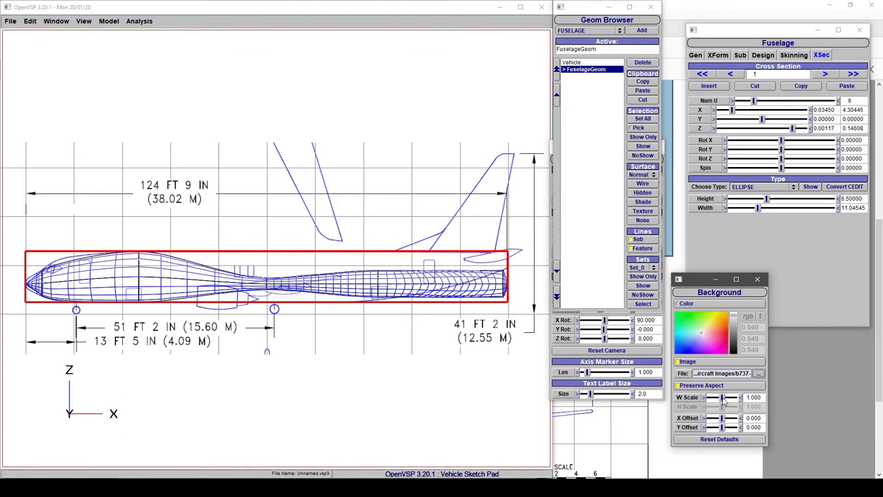
- Enlarge the background image to a width scale of 3 and shift its X offset to about 1.75 to show the nose
mouse_move(723, 400)
left_mouse_down()
mouse_move(735, 398)
mouse_move(751, 420)
left_mouse_up()
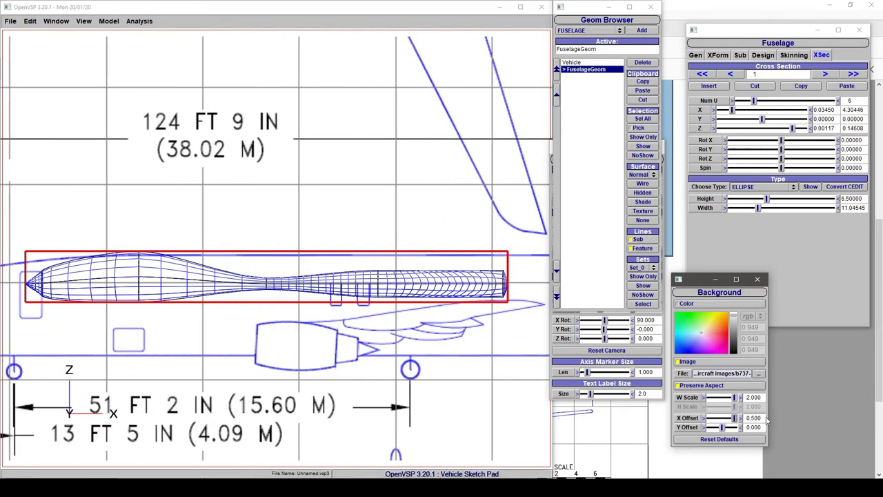
mouse_move(763, 397)
left_mouse_down()
mouse_move(730, 400)
mouse_move(744, 423)
left_mouse_up()
type("3")
key("Return")
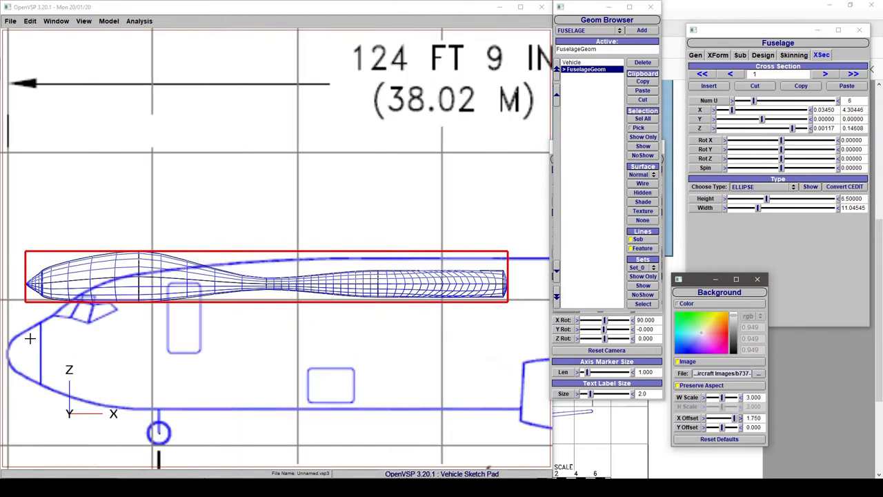
- Scale and position the fuselage view at a zoom of about 0.0403 so its nose and height align with the enlarged side-view drawing
right_click_drag(97, 302, 107, 352)
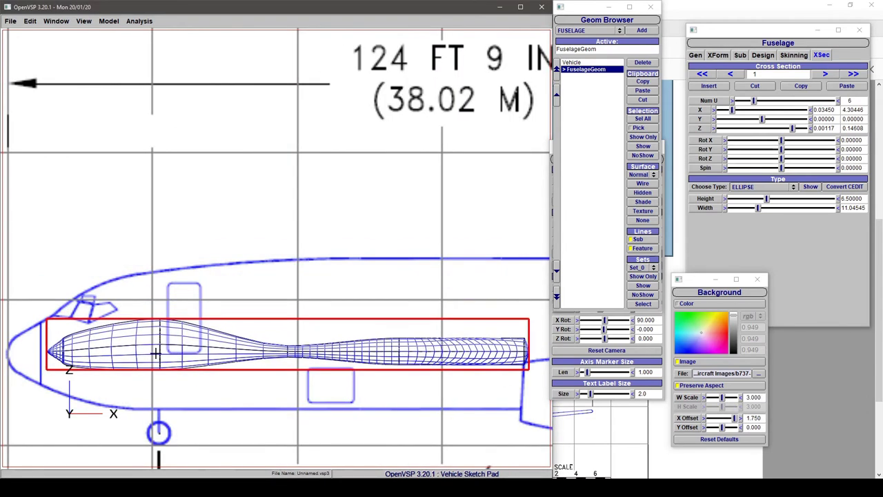
scroll(119, 352, "up", 2)
scroll(303, 306, "up", 4)
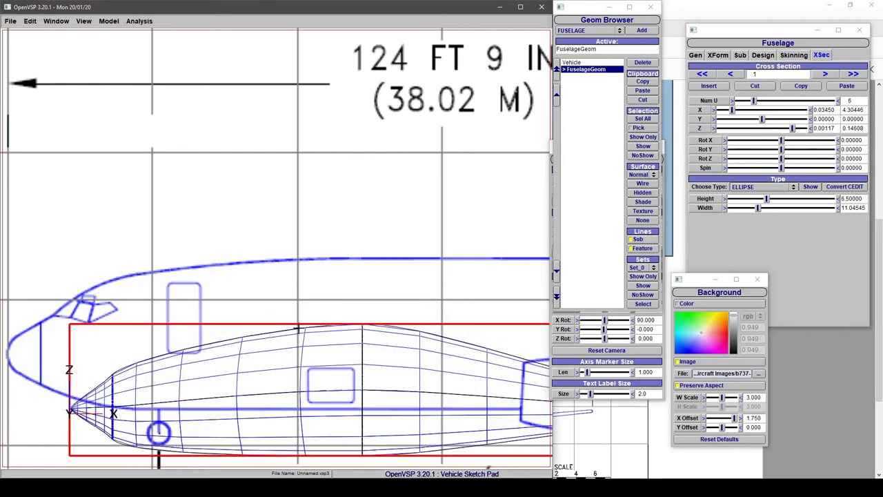
mouse_move(292, 333)
right_mouse_down()
mouse_move(287, 302)
mouse_move(254, 306)
right_mouse_up()
right_click_drag(188, 318, 190, 319)
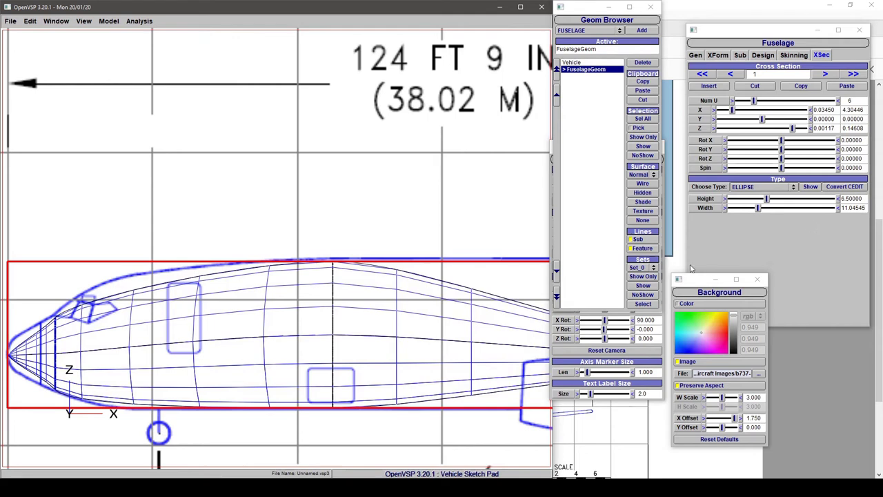
left_click(659, 322)
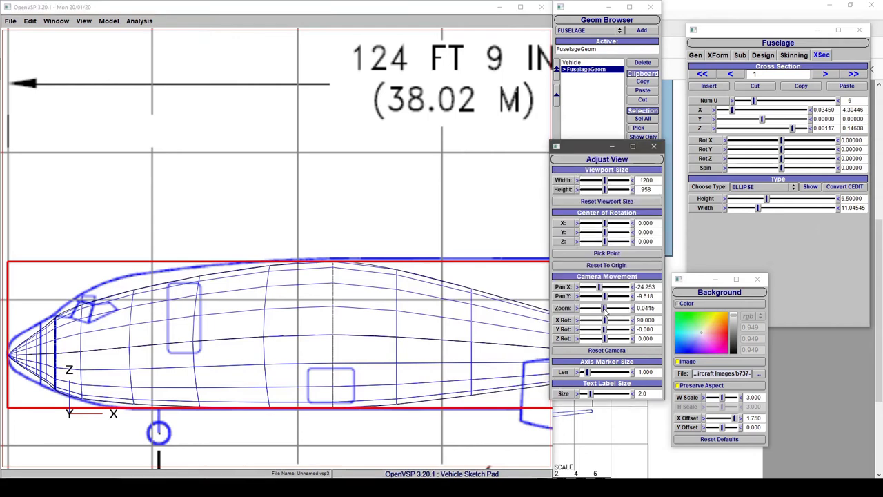
left_click_drag(606, 308, 597, 308)
right_click_drag(407, 310, 410, 311)
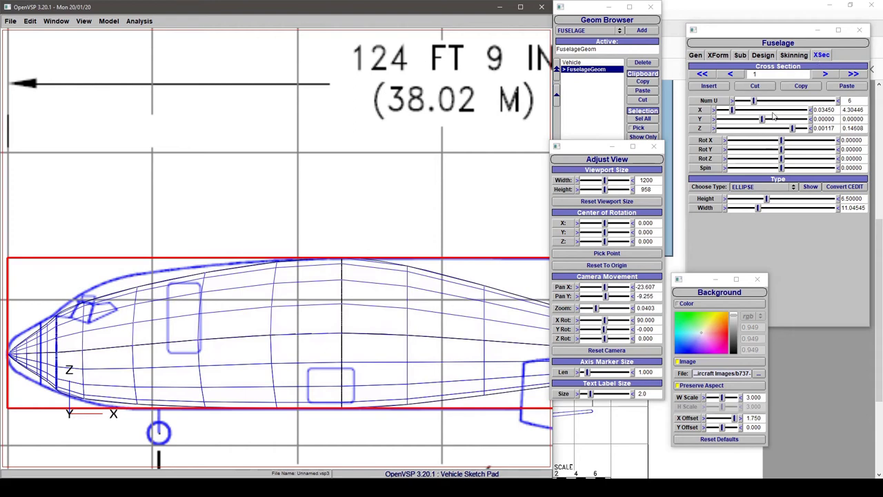
- Move cross section 1 forward to an X of about 3.99 and increase its Num U to 12
left_click_drag(733, 110, 733, 114)
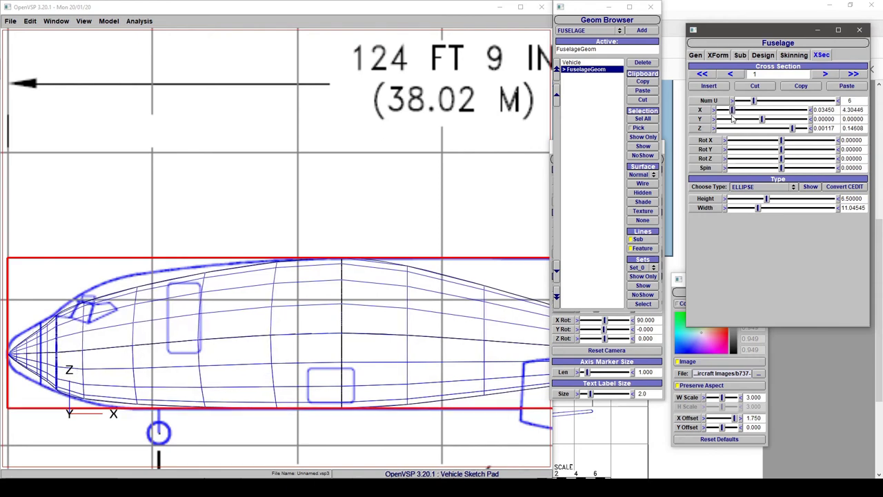
left_click_drag(733, 118, 732, 121)
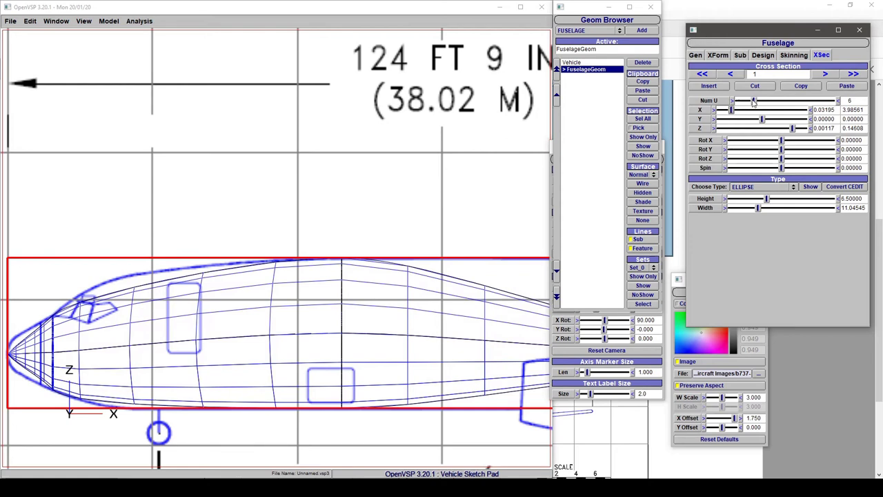
left_click_drag(753, 102, 777, 102)
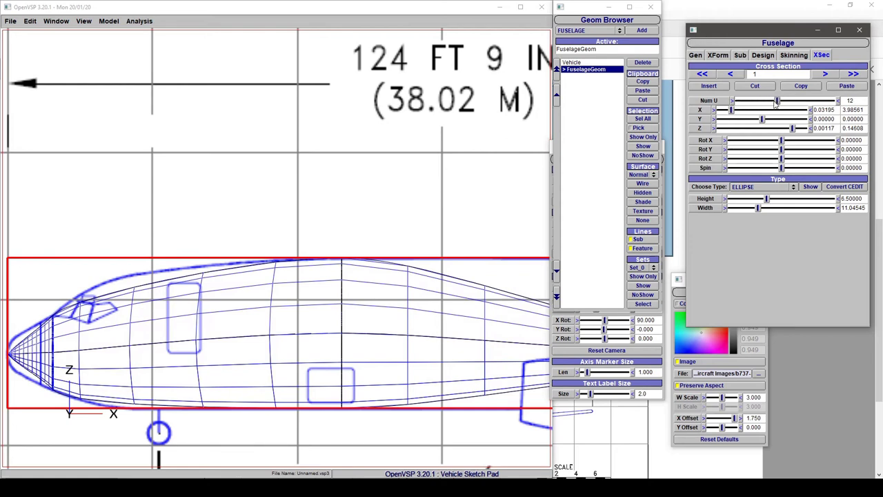
- Increase Num U to 18 on cross section 2 and to 20 on cross section 3
left_click(825, 74)
left_click_drag(754, 101, 800, 102)
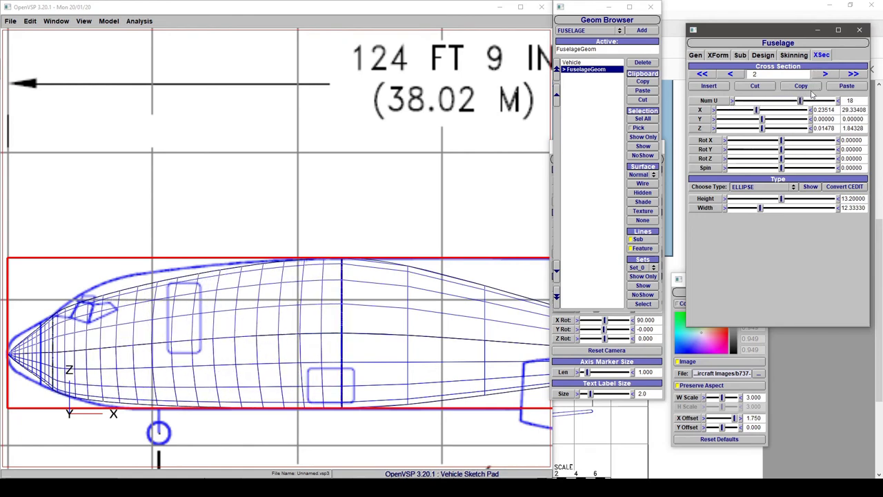
left_click(825, 74)
left_click_drag(753, 102, 808, 102)
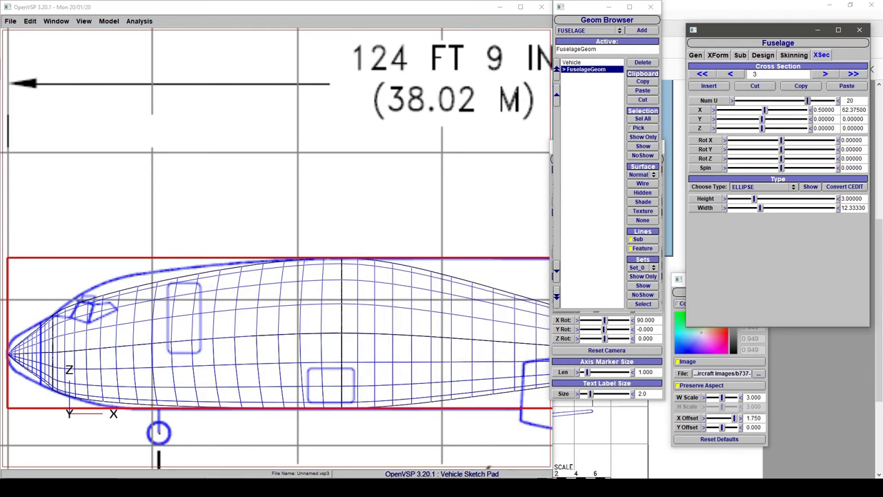
- Set the top-side skinning angle of cross section 1 to 20 degrees
left_click(794, 55)
left_click(733, 75)
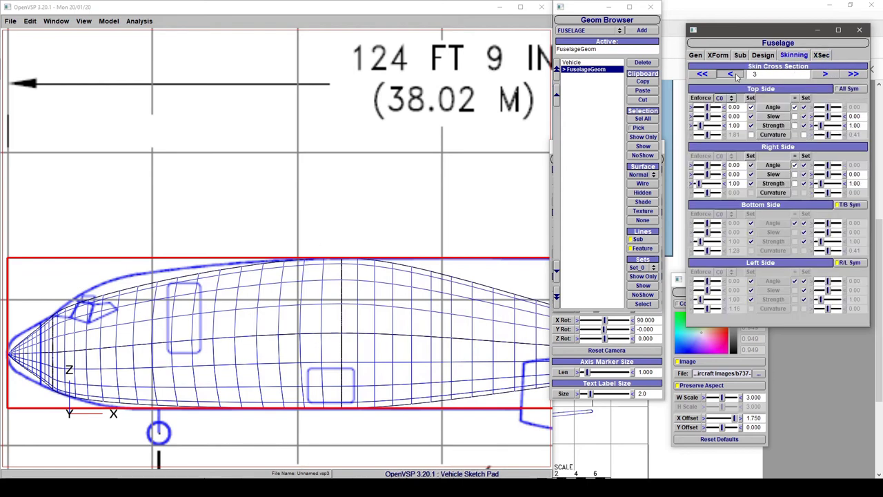
left_click(733, 75)
left_click(733, 74)
left_click(825, 74)
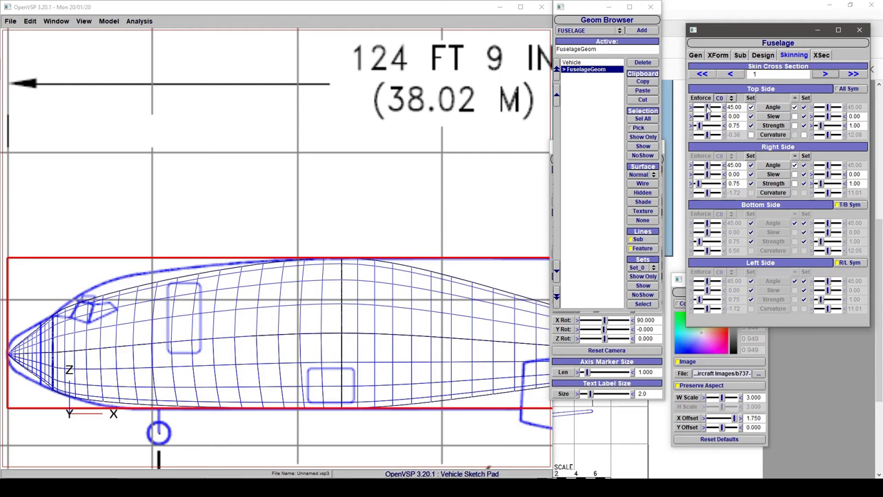
left_click_drag(707, 107, 721, 108)
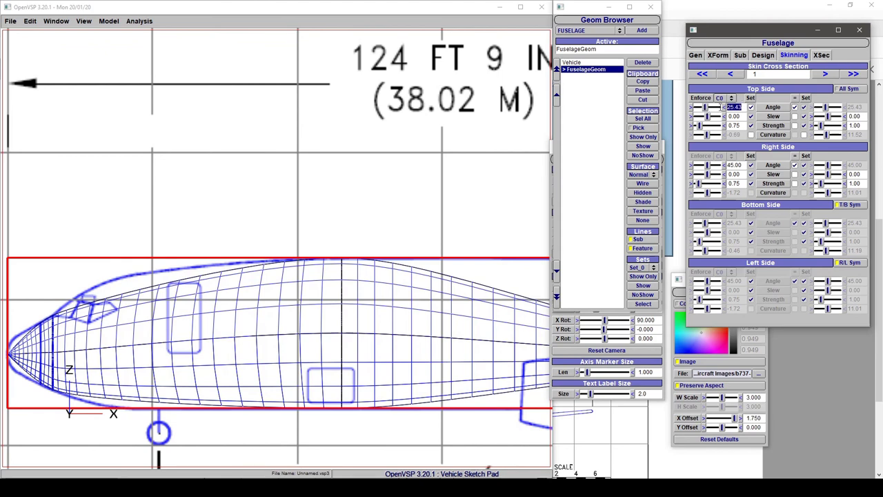
type("20")
key("Return")
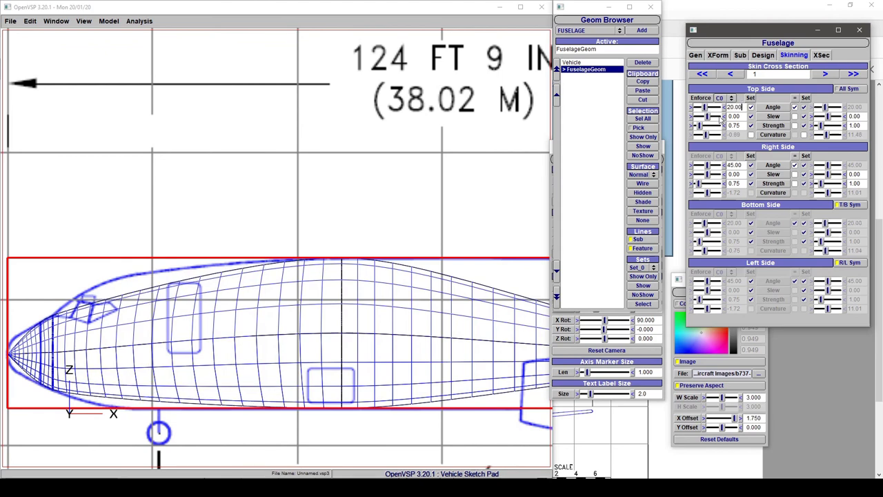
- Set the top-side and right-side skinning angles of cross section 0 to 90 degrees, keeping the top strength at 0.75
left_click(730, 74)
left_click_drag(746, 105, 725, 107)
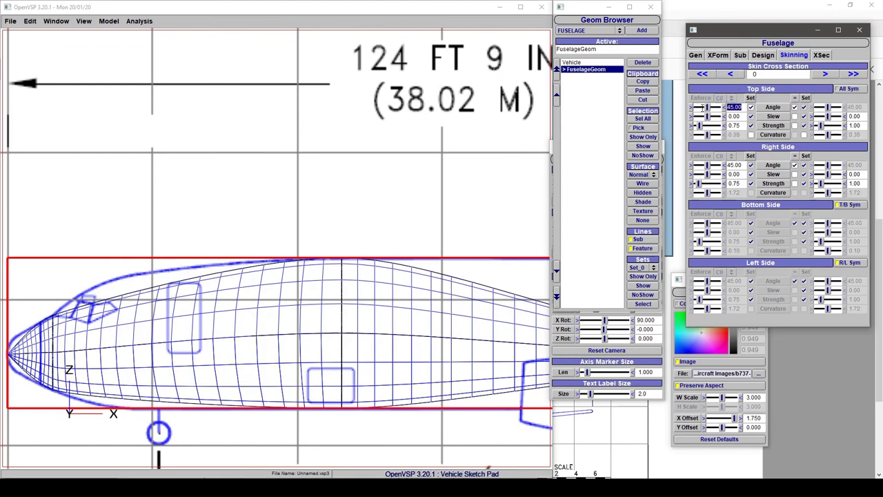
type("90")
key("Return")
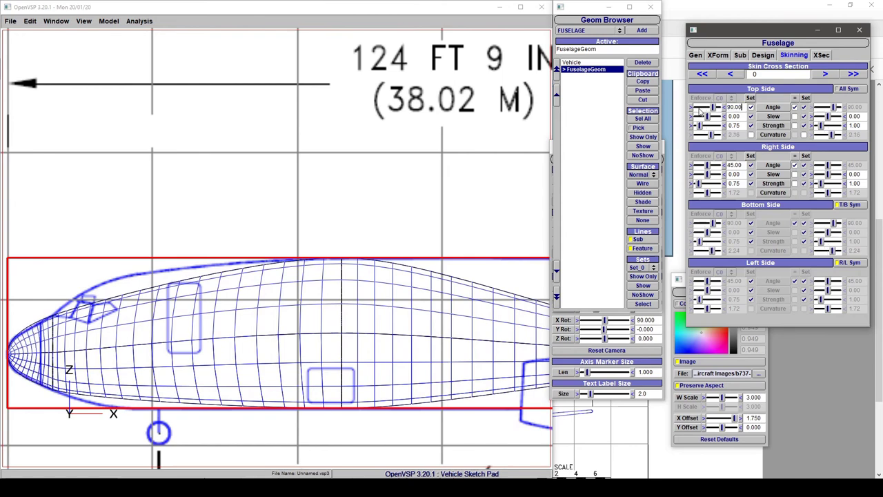
left_click_drag(747, 166, 726, 166)
type("90")
key("Return")
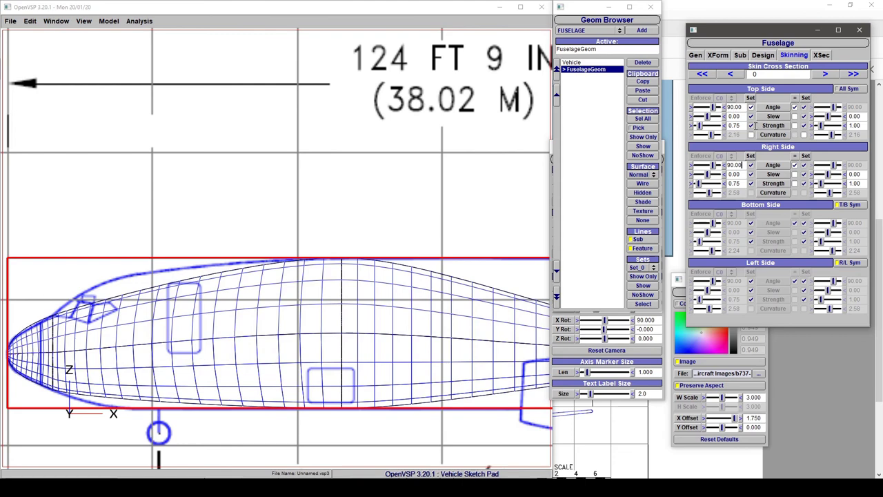
left_click_drag(697, 127, 699, 130)
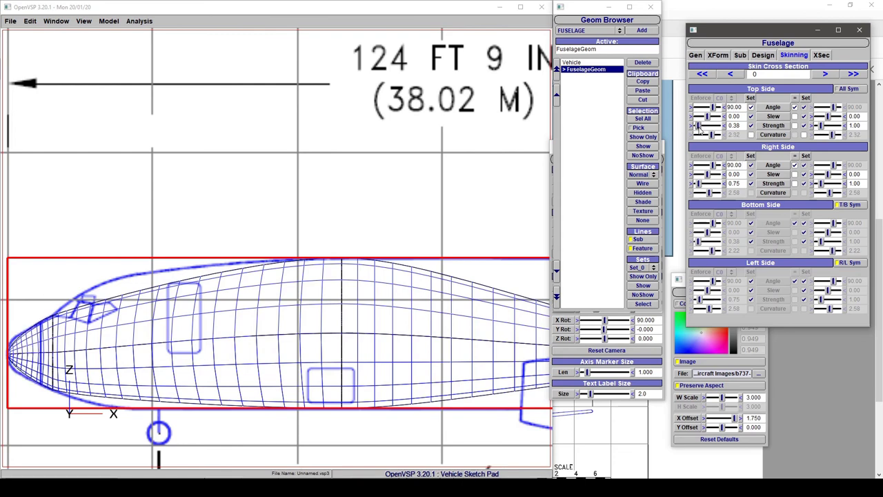
left_click_drag(699, 131, 701, 131)
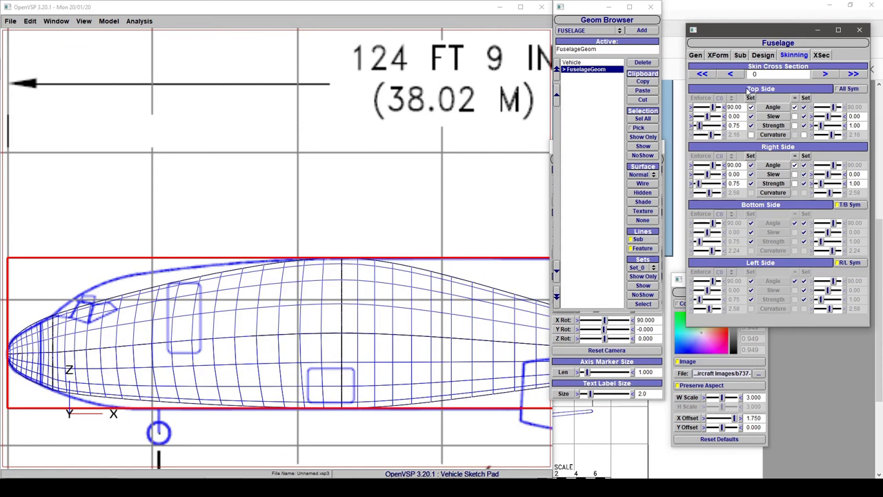
- Reduce cross section 1's top-side skinning strength to 0.50, try a top angle of 15 degrees, and set it to 30
left_click(830, 75)
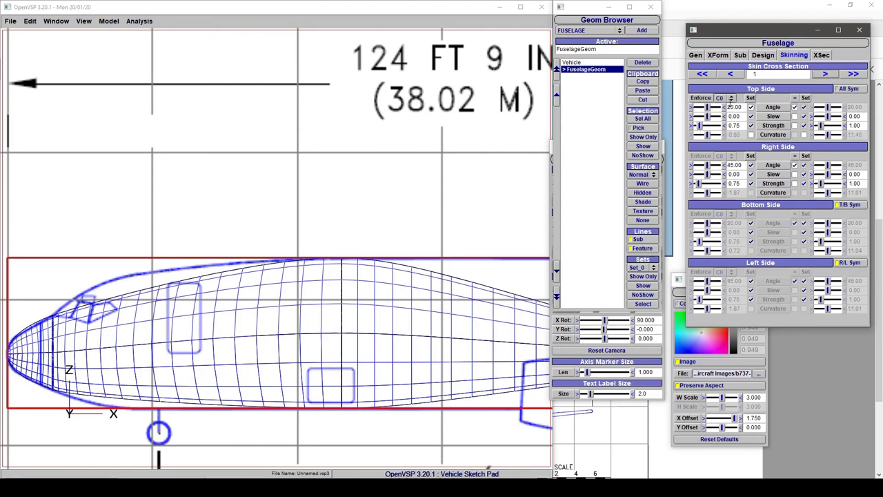
left_click_drag(700, 127, 698, 129)
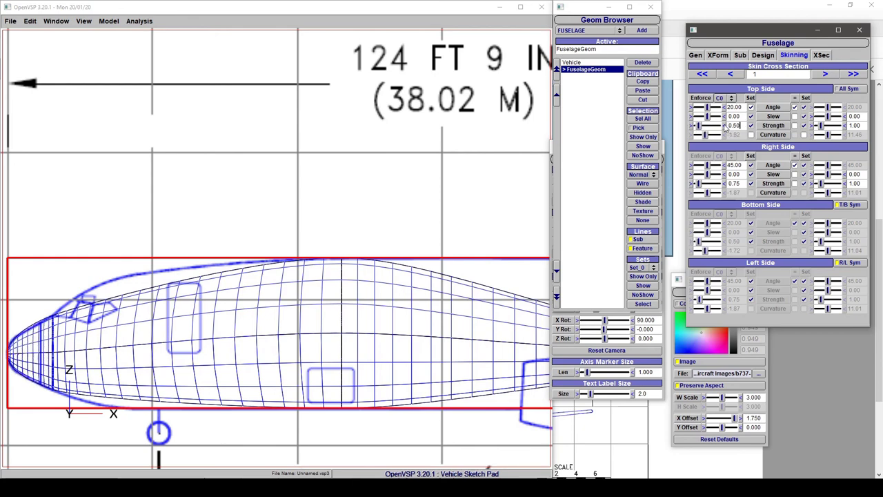
double_click(738, 107)
type("15")
key("Return")
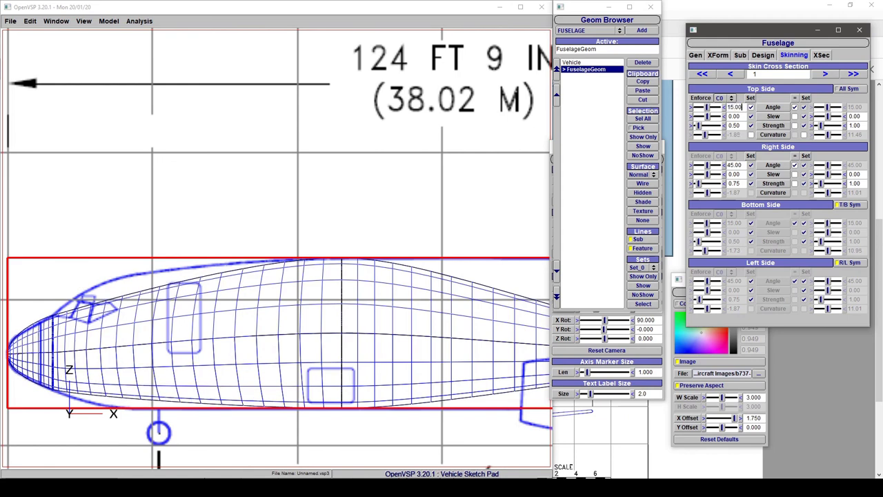
double_click(732, 107)
type("30")
key("Return")
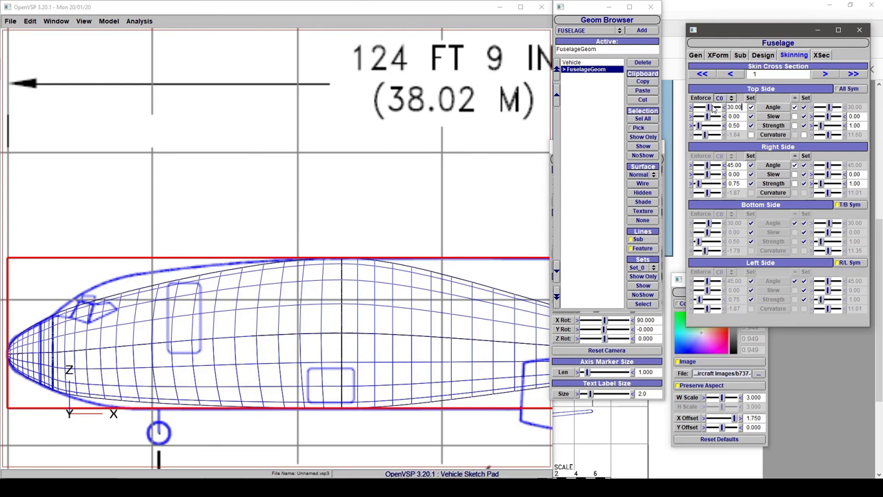